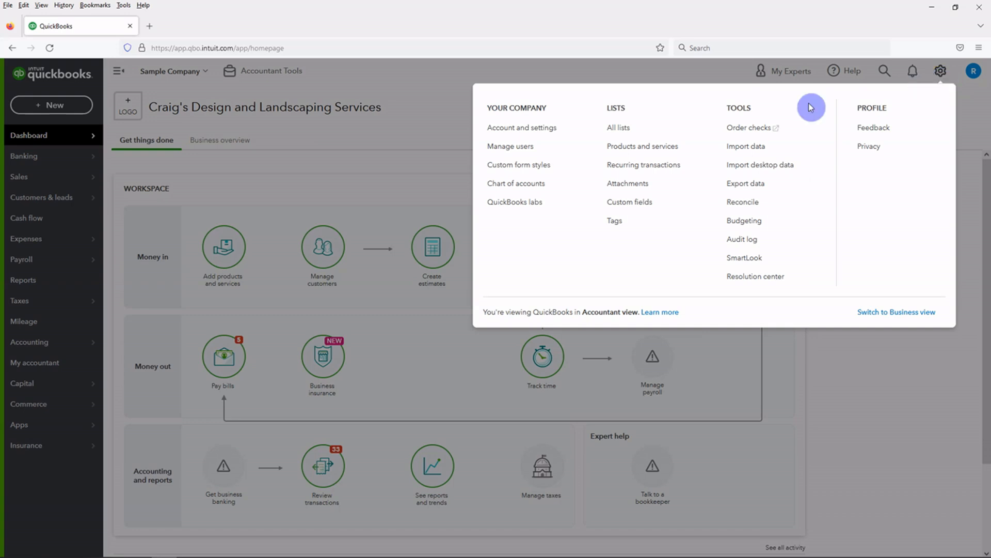
Turn on the use of purchase orders in the company's expense settings, save the change and finish the account settings.
click(552, 129)
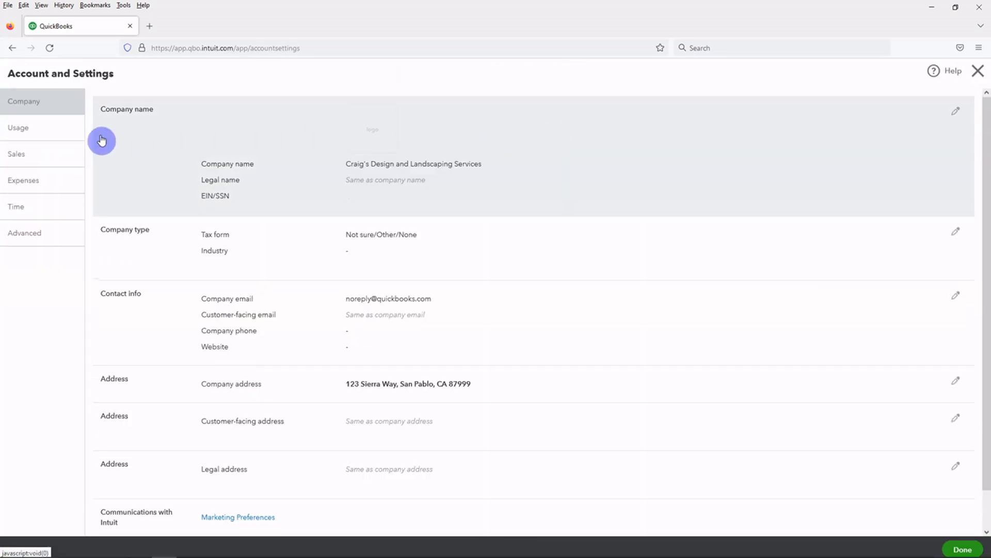
click(47, 182)
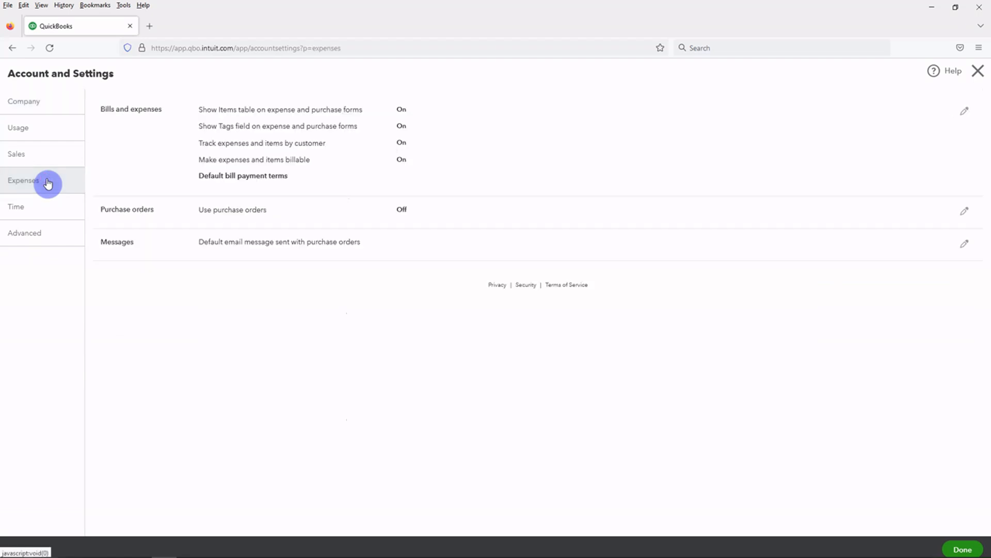
click(364, 220)
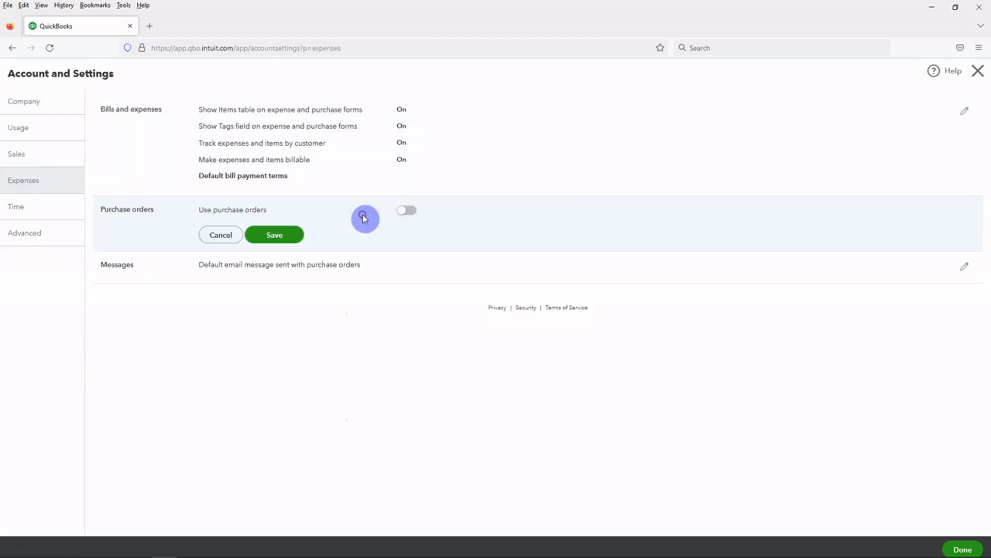
click(413, 217)
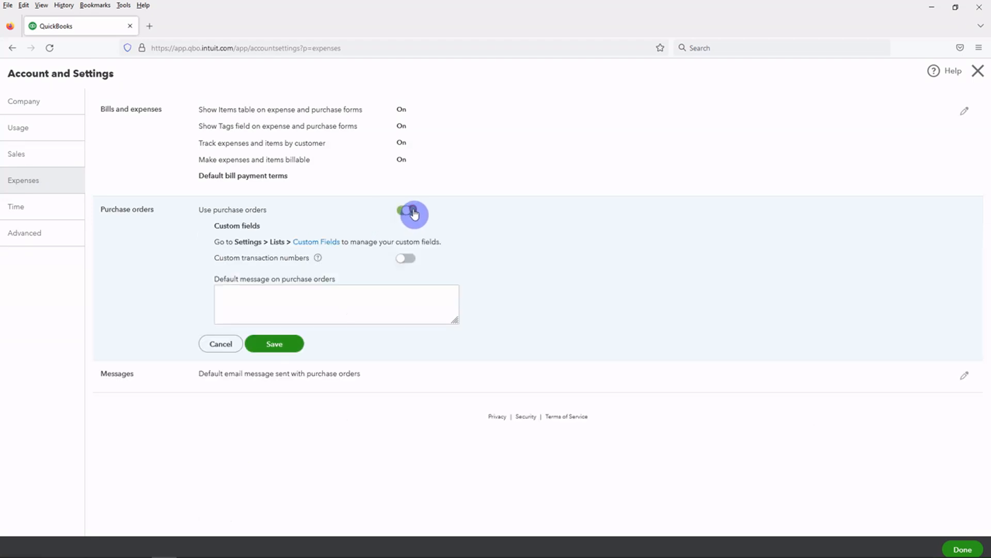
click(283, 345)
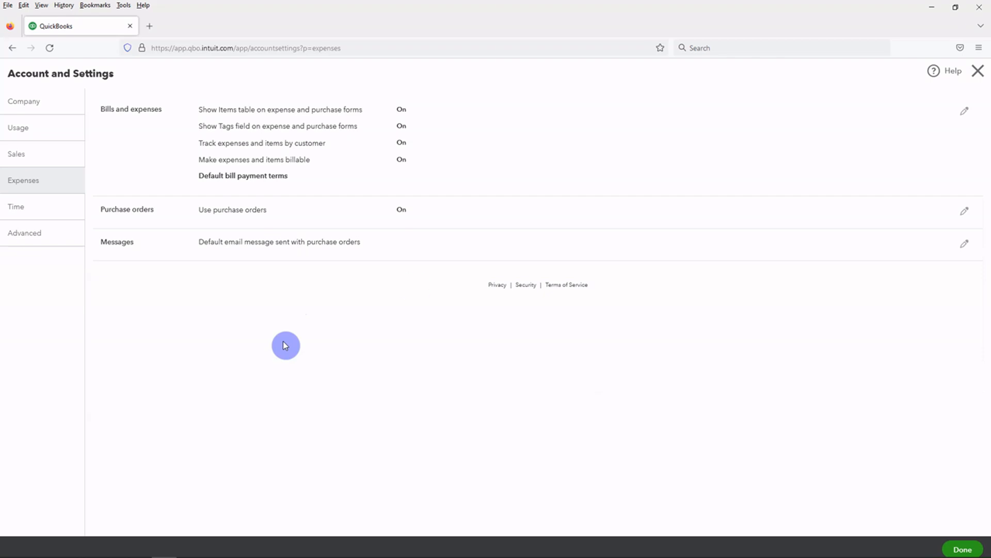
click(961, 549)
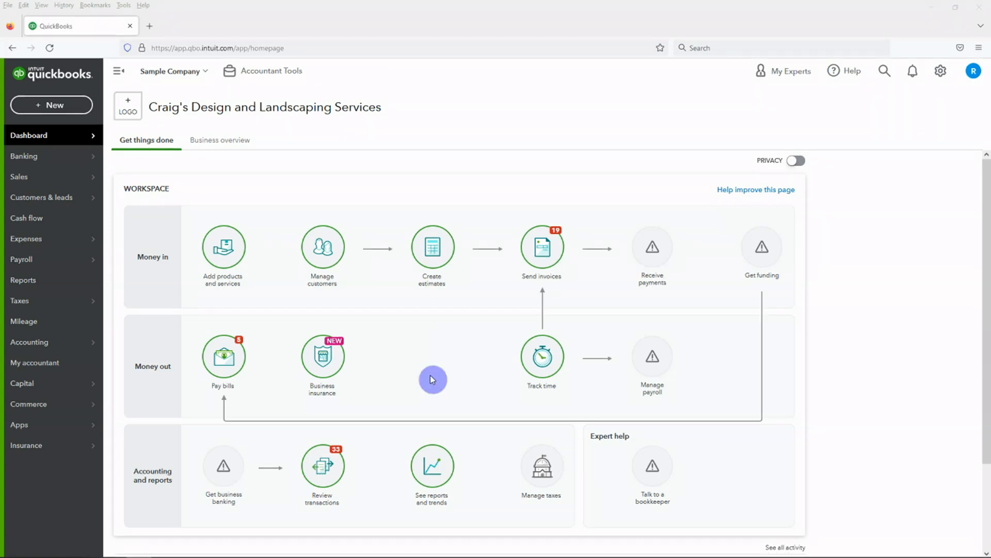
Filter all sales transactions to open estimates and open the pending $212.00 estimate for viewing and editing.
mouse_move(46, 180)
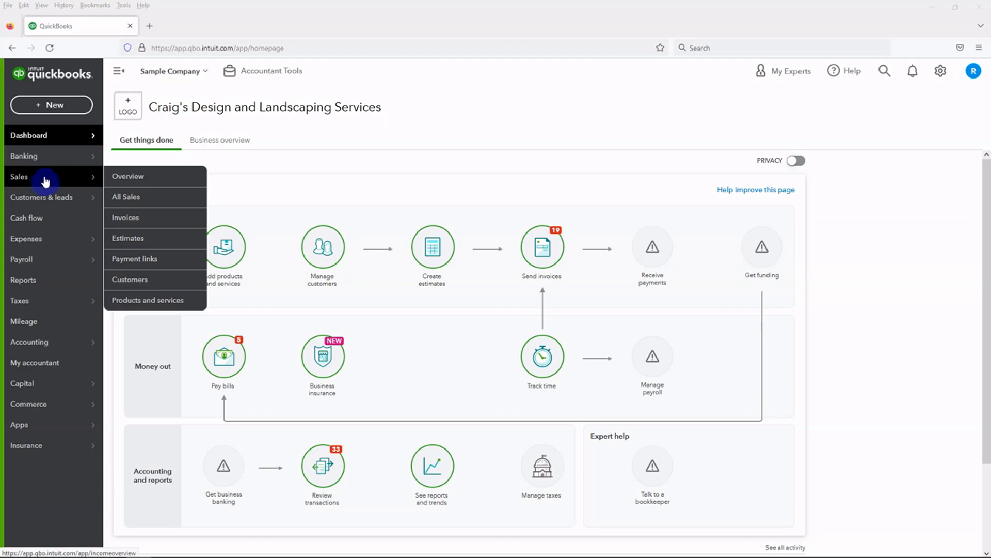
click(122, 198)
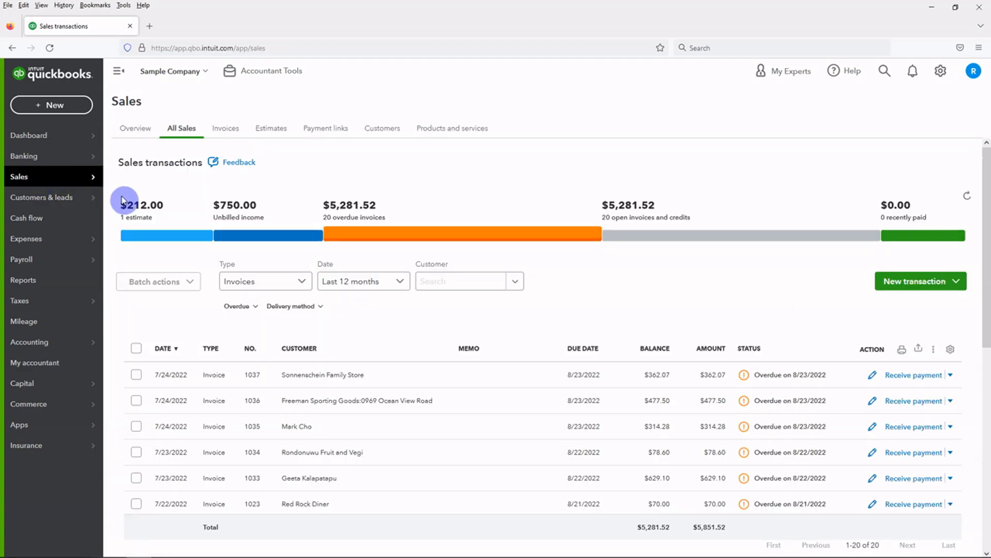
click(164, 238)
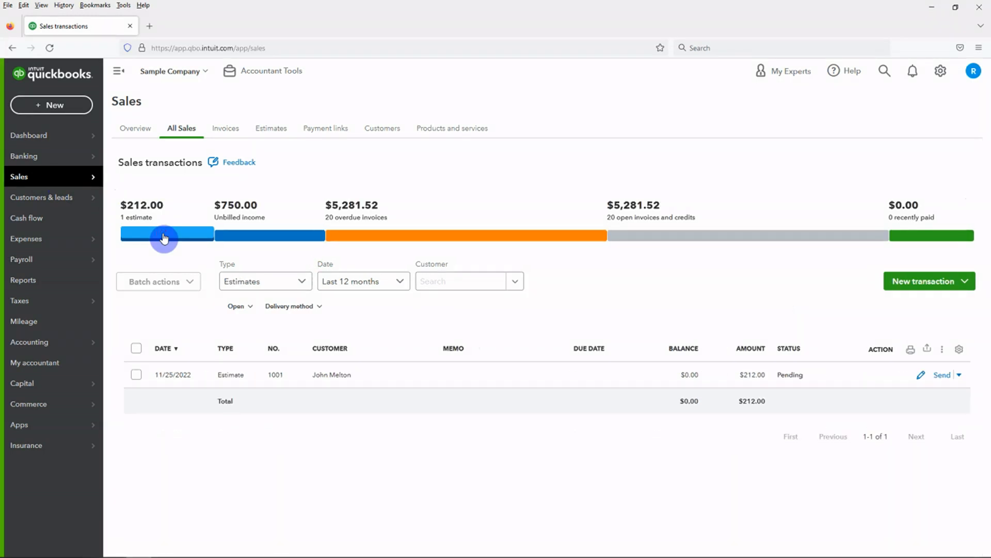
click(959, 374)
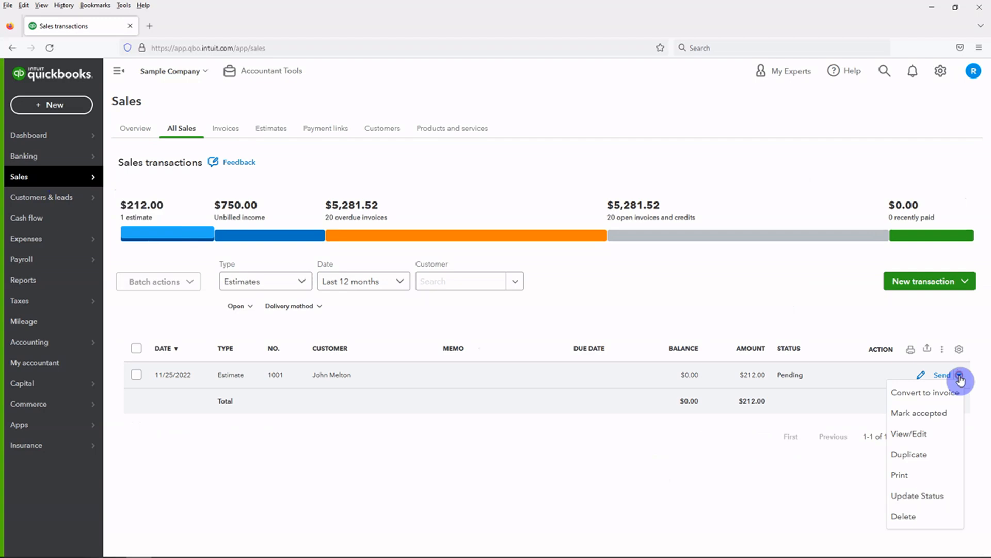
click(924, 433)
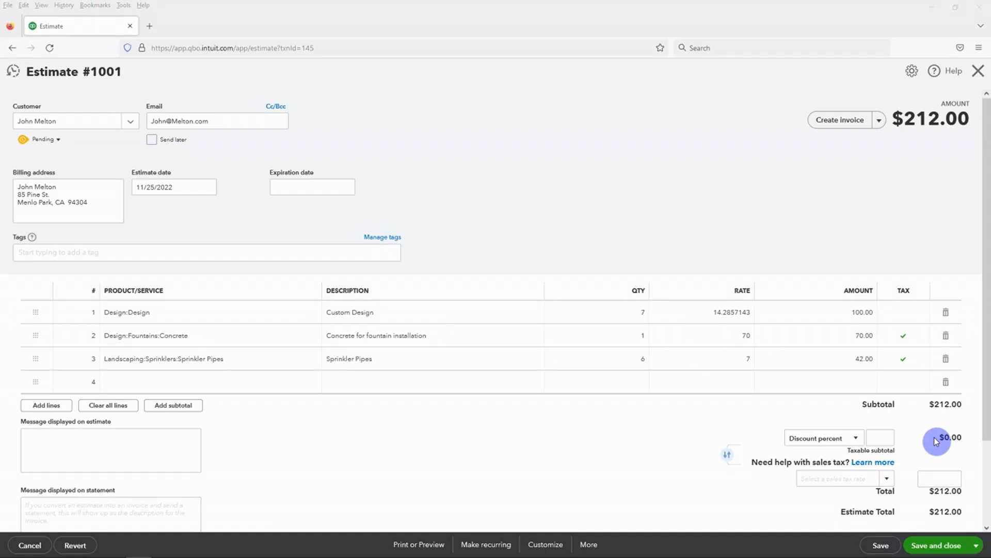
Mark the estimate as Accepted, fill in the approver's initials and the acceptance date 11/25/22, and save it.
click(59, 140)
click(120, 148)
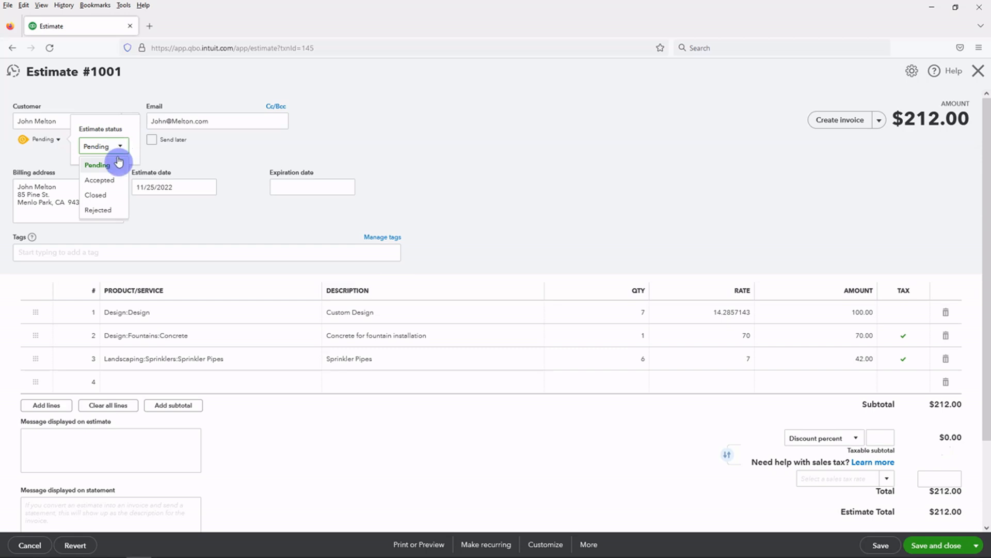
click(115, 180)
click(175, 149)
text(R)
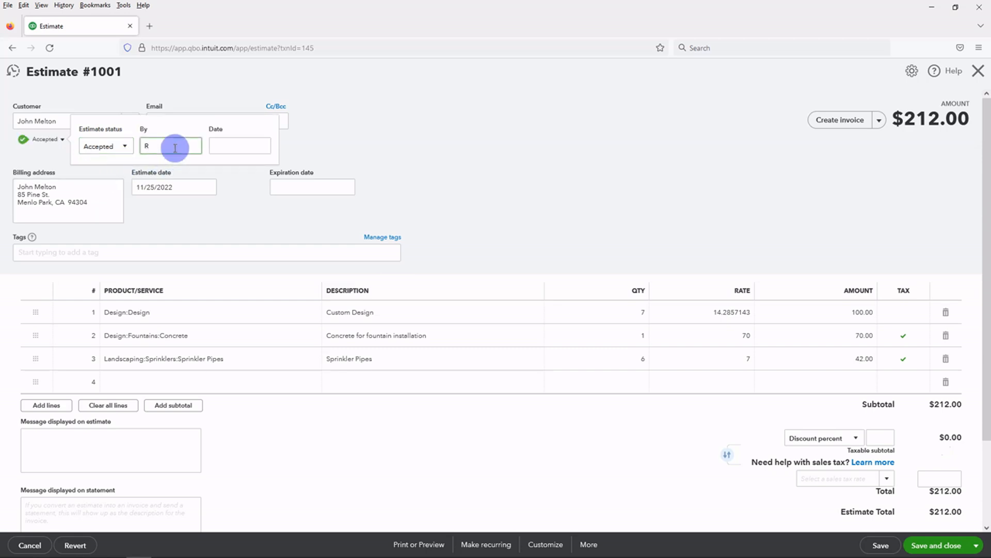
text(J)
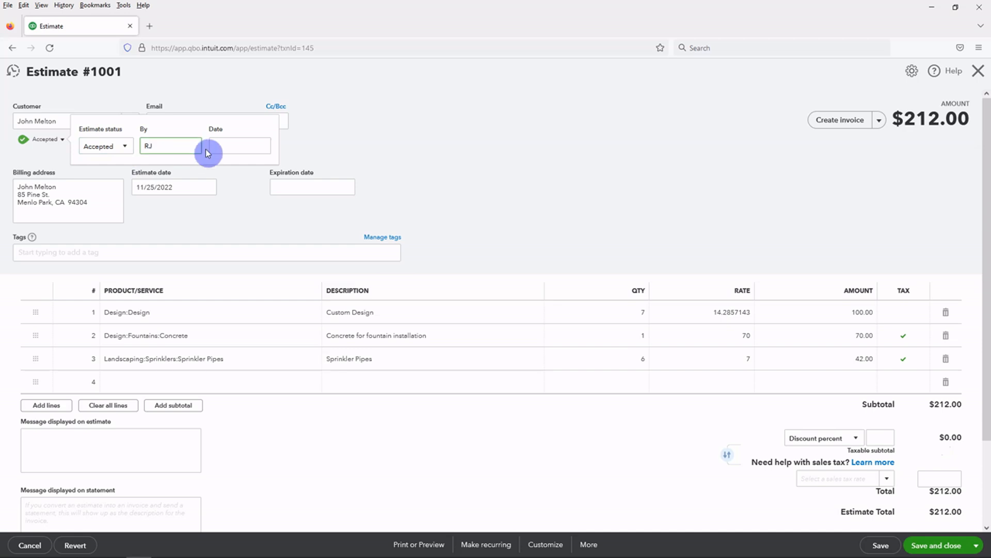
click(232, 150)
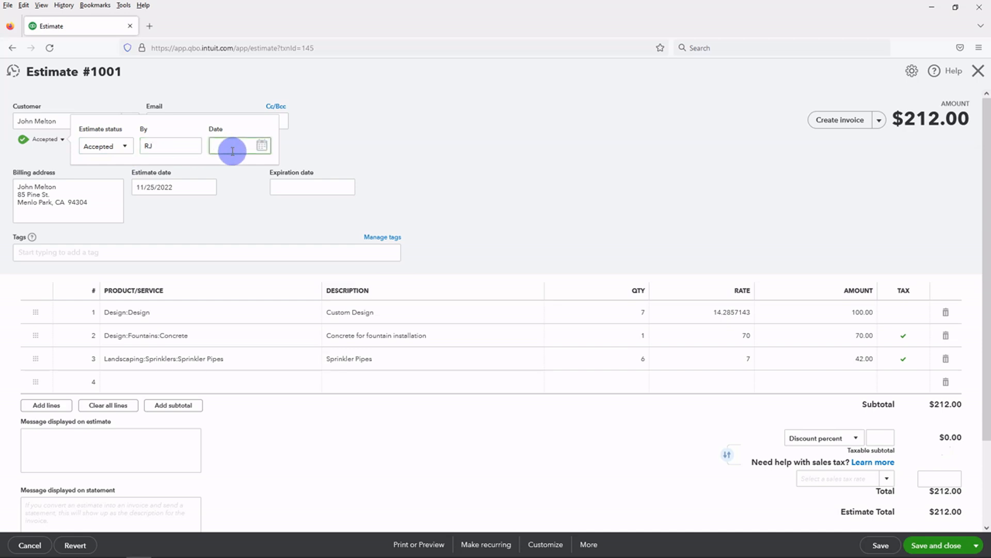
text(11/25/22)
click(423, 142)
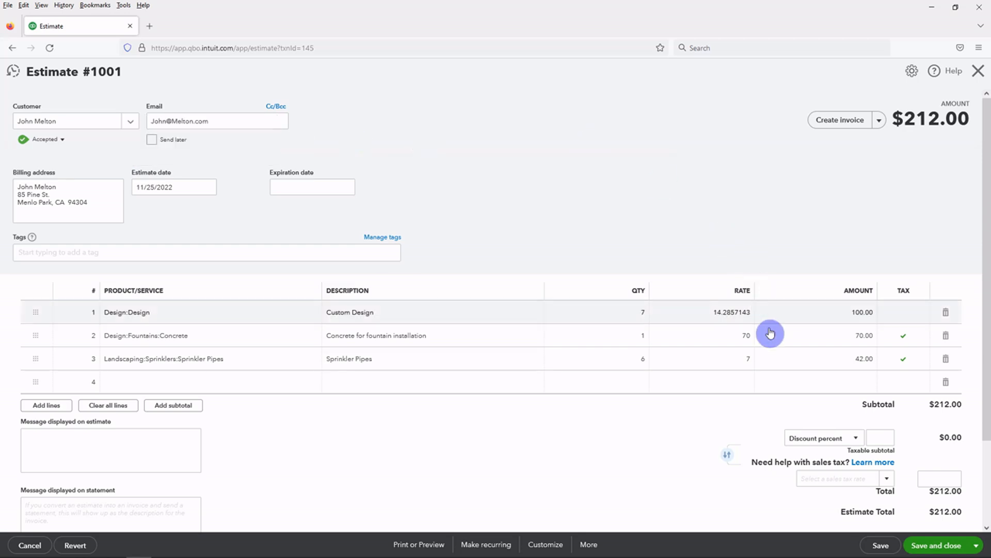
click(876, 546)
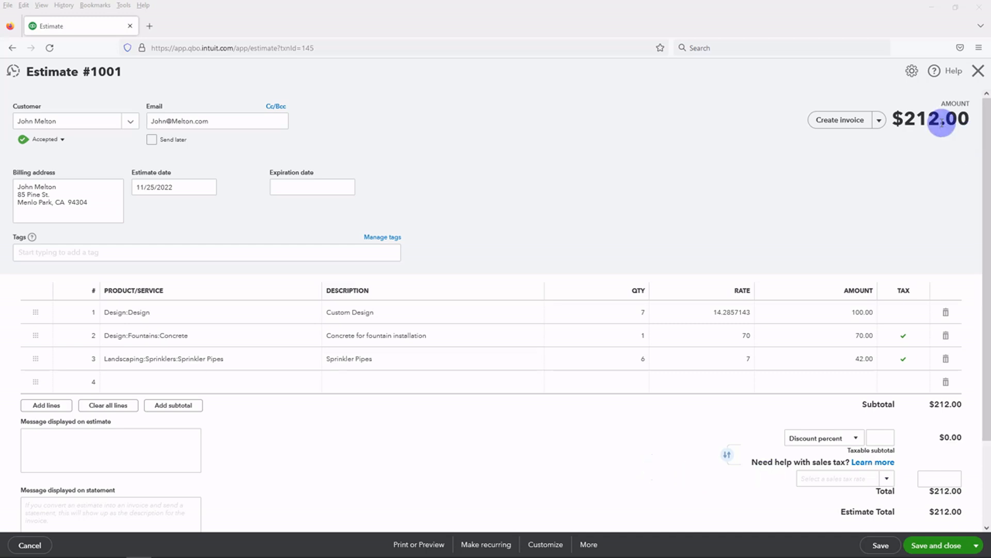
Copy the accepted estimate to a purchase order.
click(880, 122)
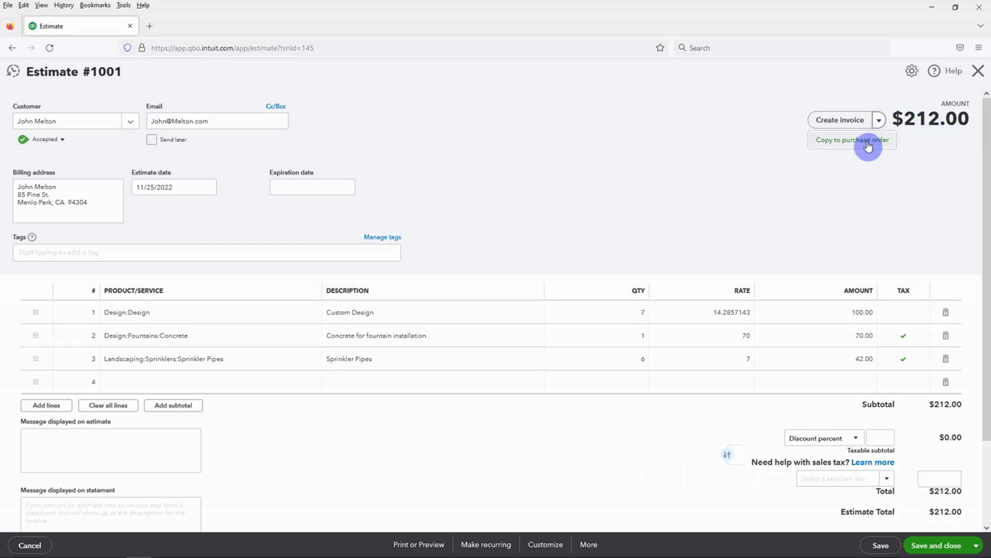
click(867, 140)
click(595, 338)
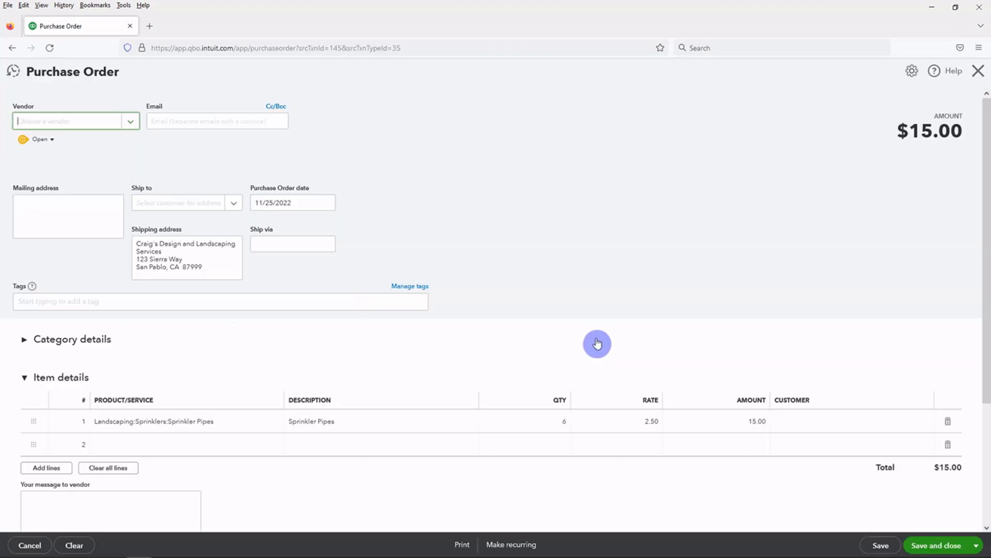
Set the purchase order's vendor to Hicks Hardware and ship it to the customer from the estimate.
click(97, 118)
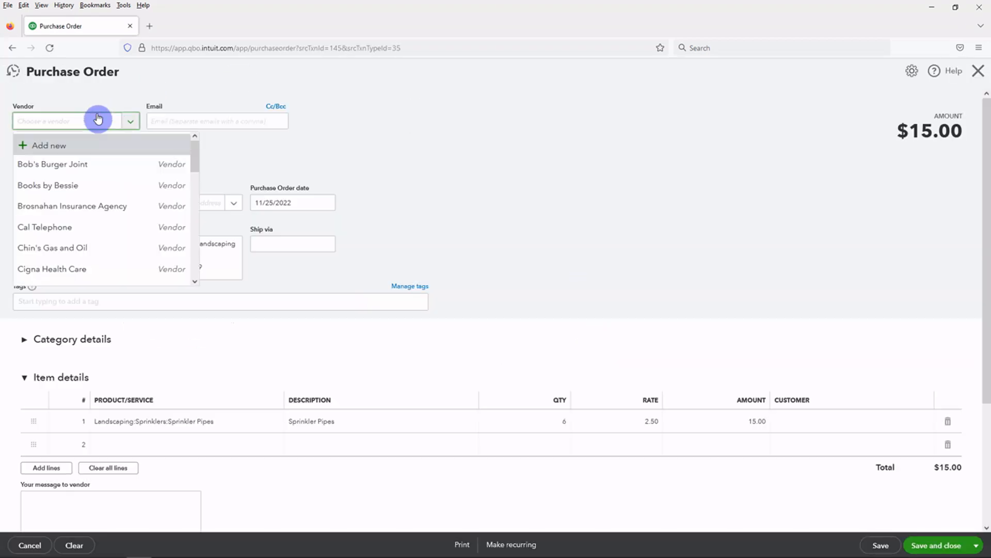
text(hick)
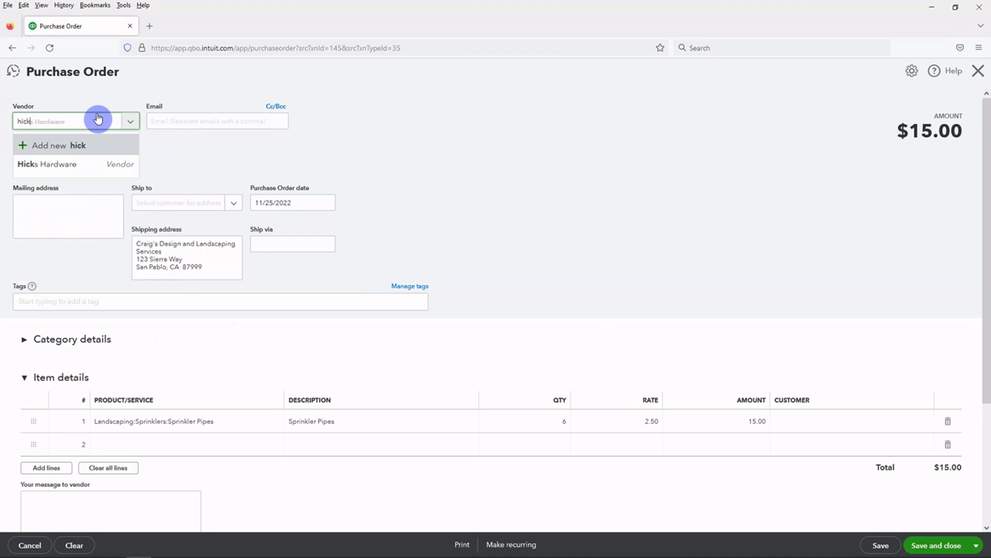
click(85, 164)
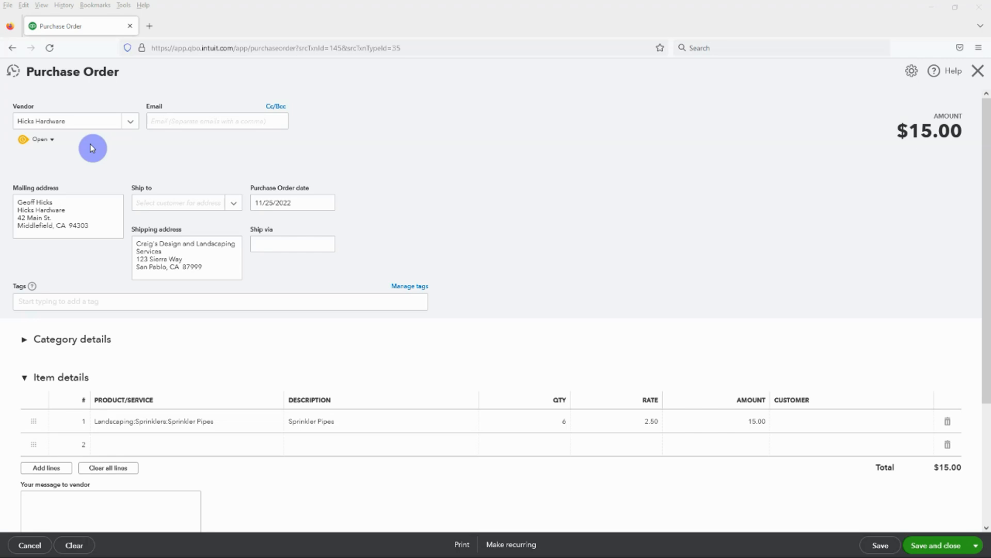
click(174, 204)
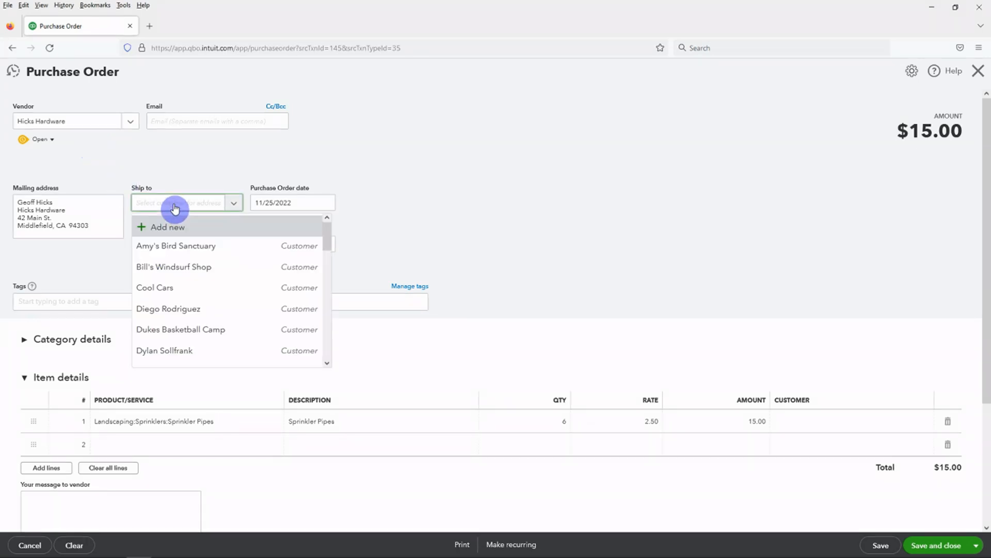
text(john)
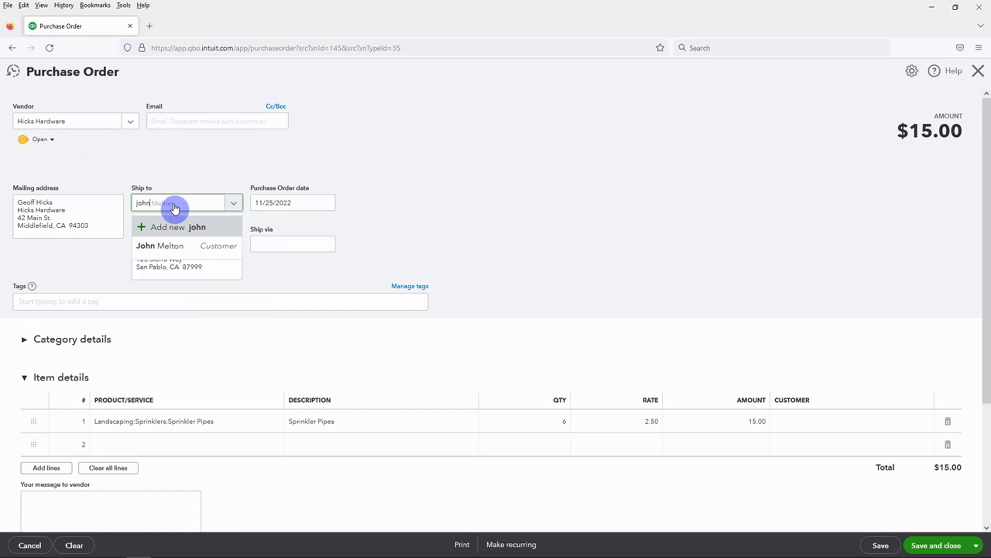
click(170, 246)
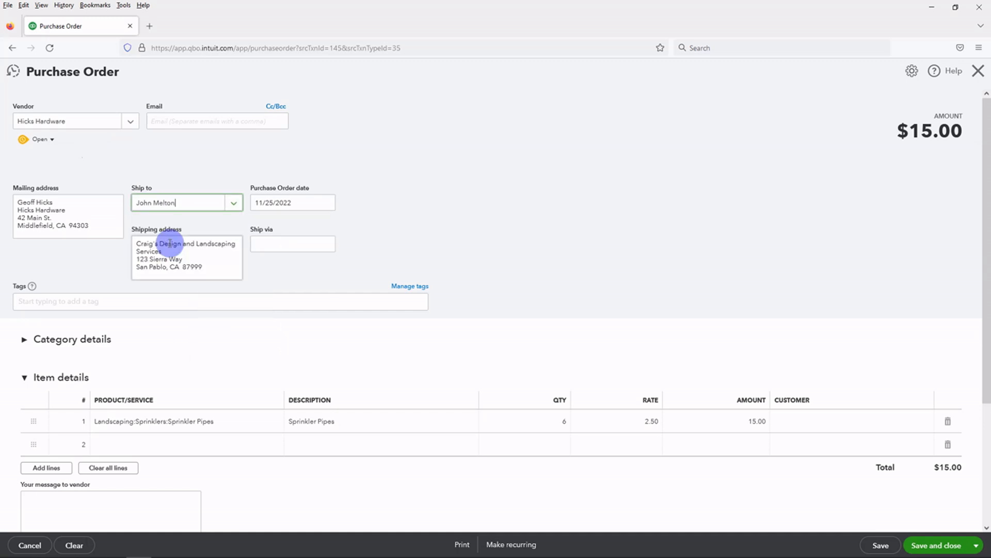
key(Tab)
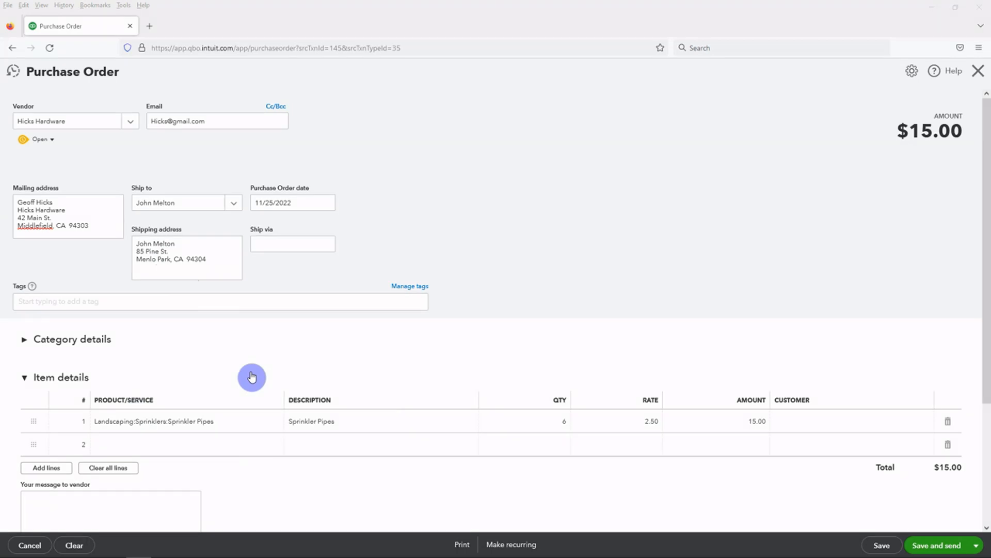
Save the purchase order, email it to the vendor with the default subject and message, and close it.
click(937, 547)
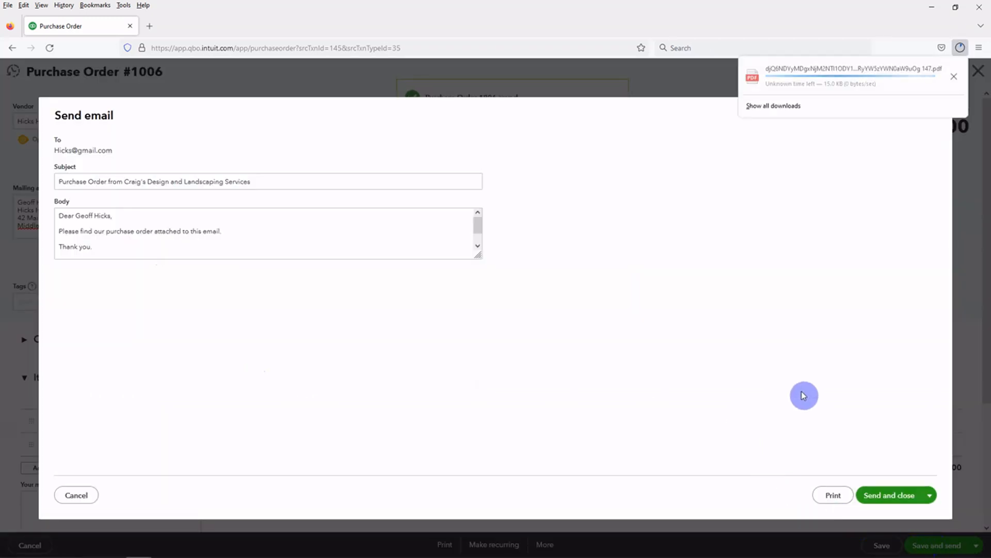
click(880, 496)
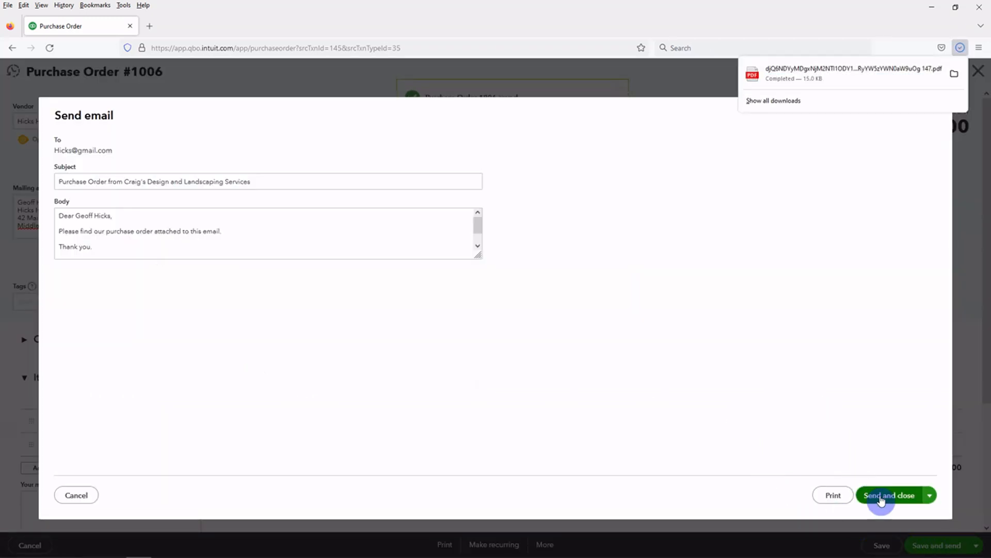